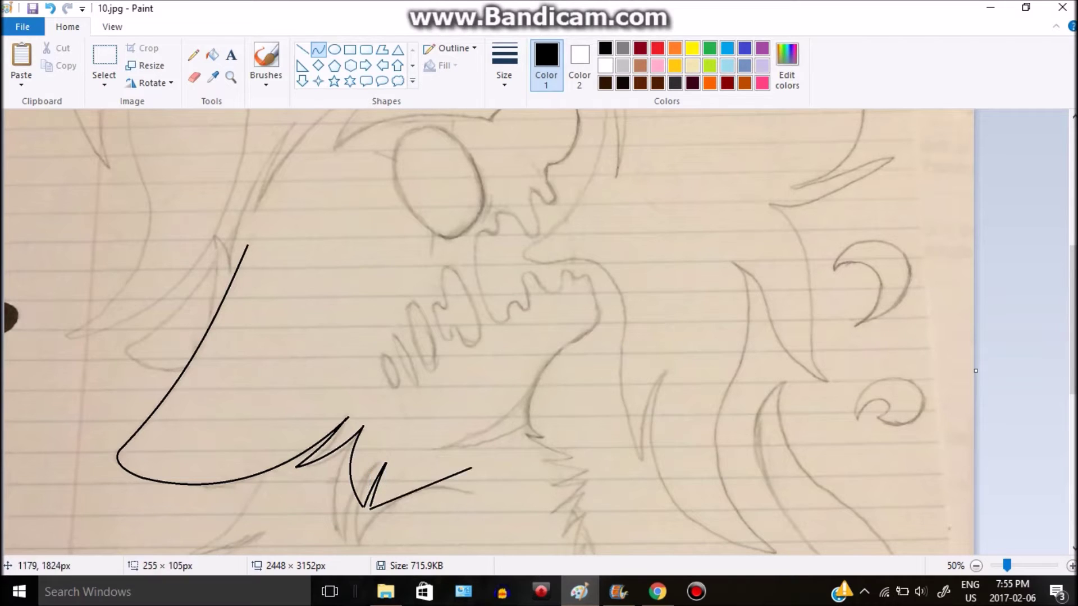
# Trace the sketch's back of the head, head tufts, forehead and rounded nose with black curves
pyautogui.scroll(2, 1073, 320)
pyautogui.moveTo(212, 412)
pyautogui.mouseDown()
pyautogui.moveTo(211, 323)
pyautogui.moveTo(217, 351)
pyautogui.moveTo(292, 209)
pyautogui.mouseUp()
pyautogui.moveTo(263, 264); pyautogui.dragTo(247, 270)
pyautogui.moveTo(292, 209)
pyautogui.mouseDown()
pyautogui.moveTo(257, 295)
pyautogui.moveTo(400, 162)
pyautogui.mouseUp()
pyautogui.moveTo(333, 236); pyautogui.dragTo(491, 208)
pyautogui.moveTo(337, 214); pyautogui.dragTo(441, 213)
pyautogui.moveTo(576, 239); pyautogui.dragTo(581, 186)
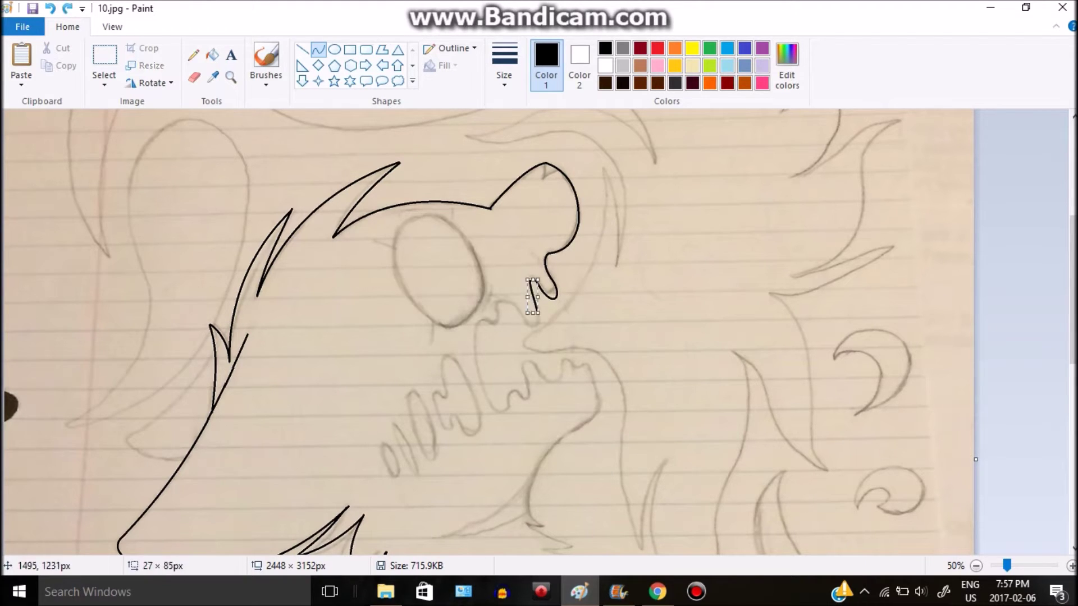
# Trace the jagged upper and lower teeth, continuing around the lower jaw to the throat
pyautogui.moveTo(547, 338); pyautogui.dragTo(540, 311)
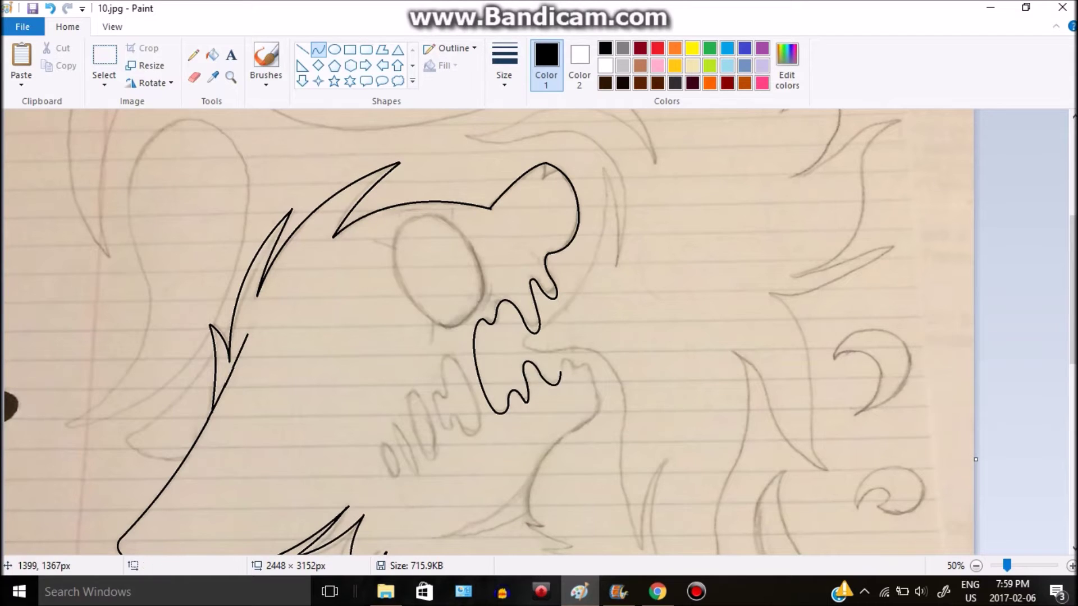
pyautogui.click(593, 361)
pyautogui.click(579, 413)
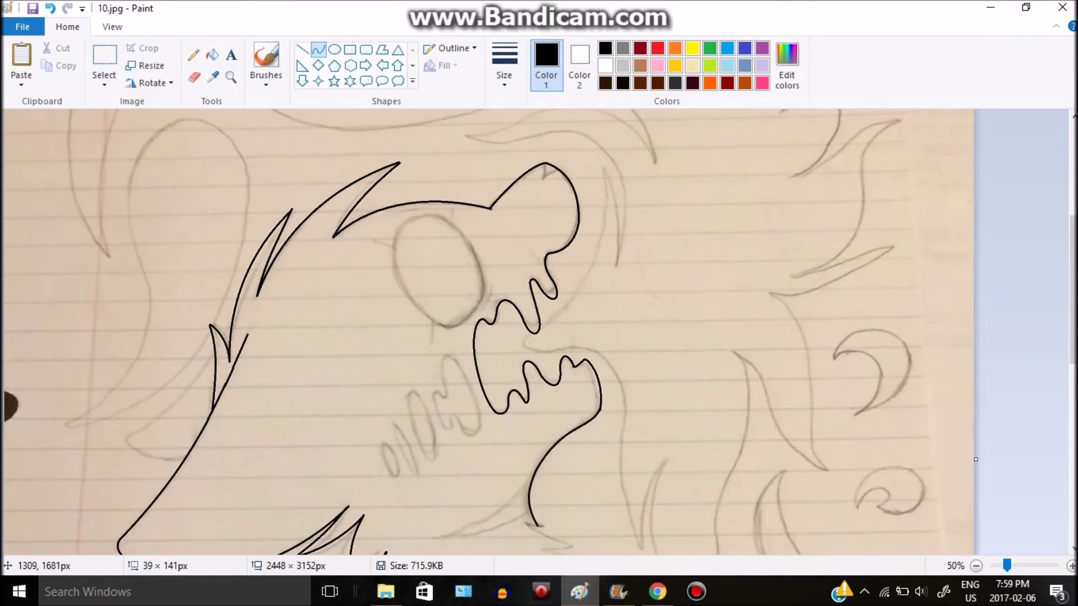
# Trace the upper edge of the pointed far ear behind the head with a bent black curve
pyautogui.scroll(-3, 488, 331)
pyautogui.moveTo(215, 279)
pyautogui.mouseDown()
pyautogui.moveTo(129, 358)
pyautogui.moveTo(175, 390)
pyautogui.mouseUp()
pyautogui.click(172, 319)
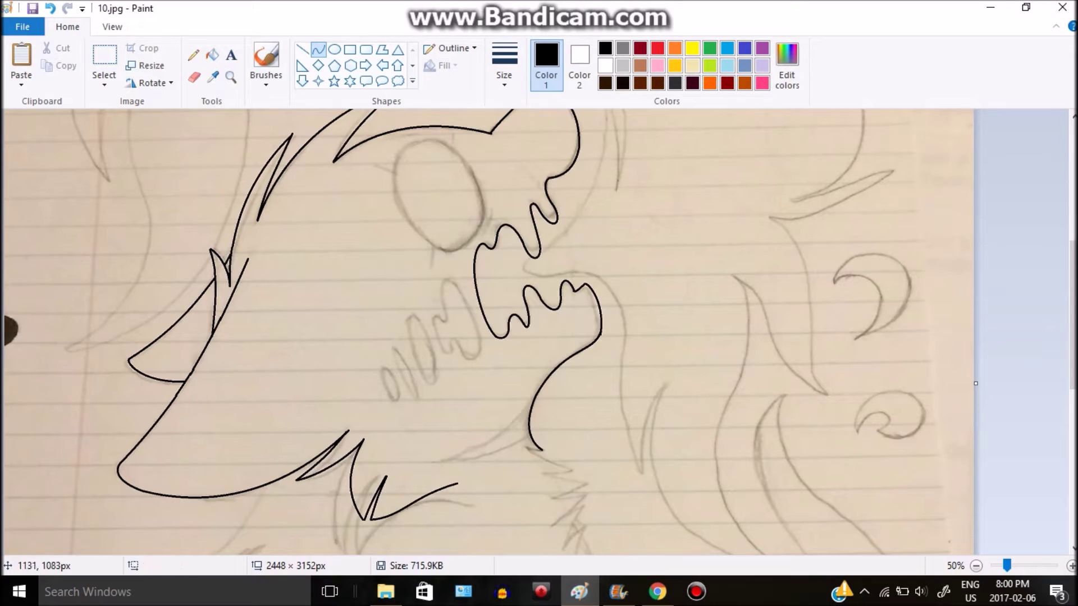
# Trace the jagged tooth-like marks on the cheek behind the open mouth
pyautogui.moveTo(478, 346); pyautogui.dragTo(479, 351)
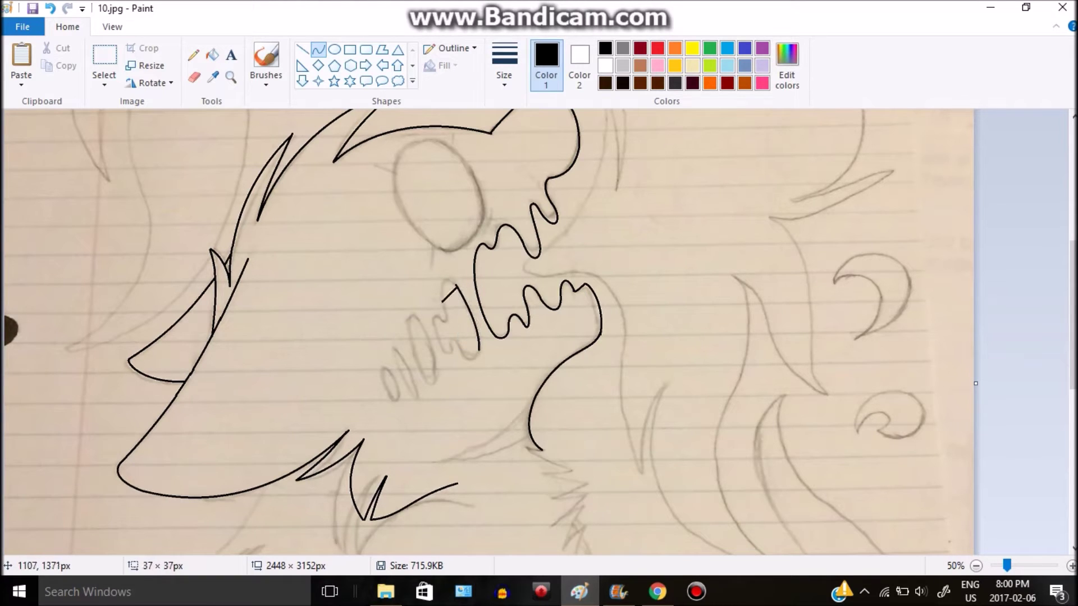
pyautogui.moveTo(443, 280); pyautogui.dragTo(445, 306)
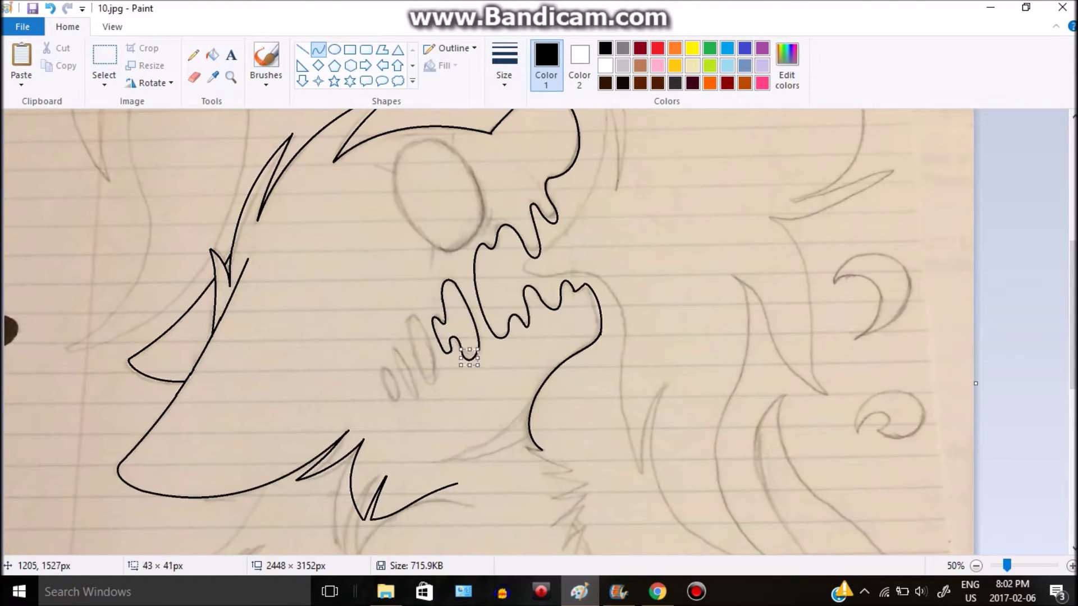
pyautogui.moveTo(383, 308); pyautogui.dragTo(384, 329)
pyautogui.hotkey('ctrl', 'z')
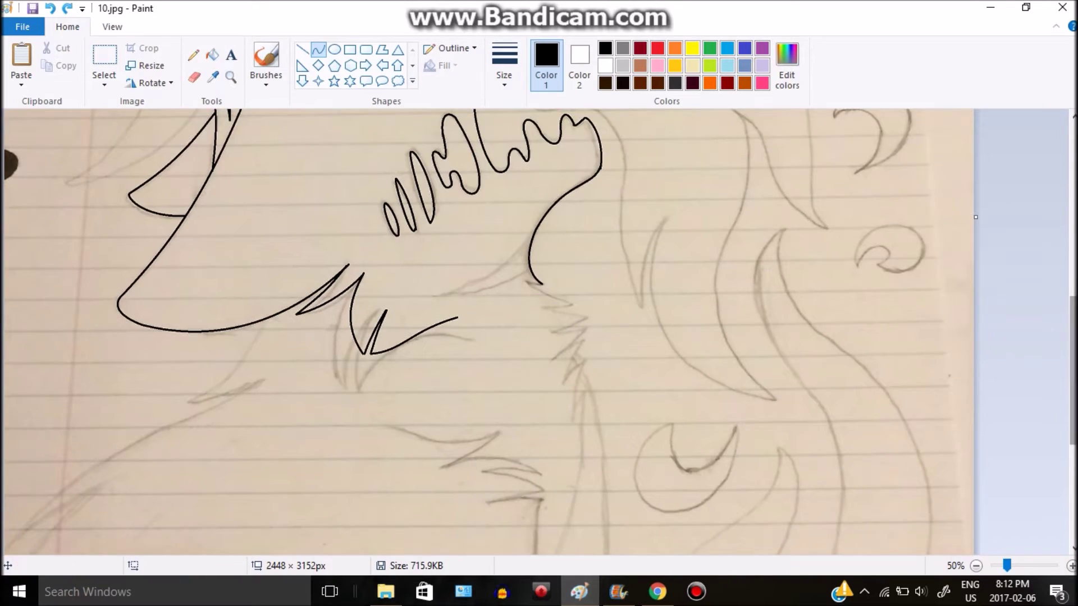
# Trace the nape with its fur point and the long back line with its spiked tuft
pyautogui.scroll(-3, 488, 332)
pyautogui.moveTo(269, 205); pyautogui.dragTo(187, 291)
pyautogui.moveTo(261, 269); pyautogui.dragTo(5, 431)
pyautogui.moveTo(140, 344); pyautogui.dragTo(135, 337)
pyautogui.moveTo(5, 431); pyautogui.dragTo(98, 376)
pyautogui.moveTo(34, 443); pyautogui.dragTo(60, 362)
# Trace the shoulder line and the fur spikes at the front of the chest
pyautogui.moveTo(388, 311); pyautogui.dragTo(496, 324)
pyautogui.moveTo(444, 317); pyautogui.dragTo(400, 337)
pyautogui.moveTo(477, 323)
pyautogui.mouseDown()
pyautogui.moveTo(488, 308)
pyautogui.moveTo(444, 353)
pyautogui.moveTo(544, 352)
pyautogui.moveTo(497, 337)
pyautogui.mouseUp()
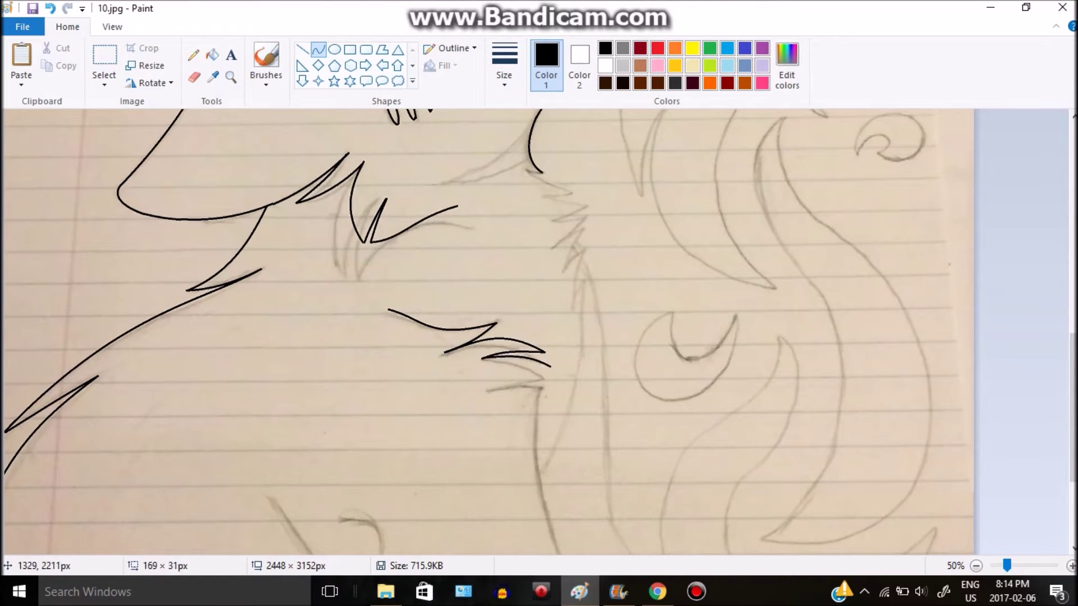
# Trace the front edge of the near front leg from the chest fur to the canvas's lower edge
pyautogui.scroll(-3, 489, 331)
pyautogui.moveTo(548, 234); pyautogui.dragTo(564, 425)
pyautogui.moveTo(553, 292); pyautogui.dragTo(543, 280)
pyautogui.scroll(-1, 488, 331)
pyautogui.moveTo(559, 384); pyautogui.dragTo(696, 551)
pyautogui.moveTo(628, 467); pyautogui.dragTo(609, 480)
# Trace the elbow fur, the rear edge of the near front leg and the body line beside it
pyautogui.moveTo(346, 341)
pyautogui.mouseDown()
pyautogui.moveTo(360, 405)
pyautogui.moveTo(388, 360)
pyautogui.moveTo(401, 379)
pyautogui.mouseUp()
pyautogui.moveTo(357, 415)
pyautogui.mouseDown()
pyautogui.moveTo(400, 436)
pyautogui.moveTo(372, 430)
pyautogui.moveTo(489, 551)
pyautogui.mouseUp()
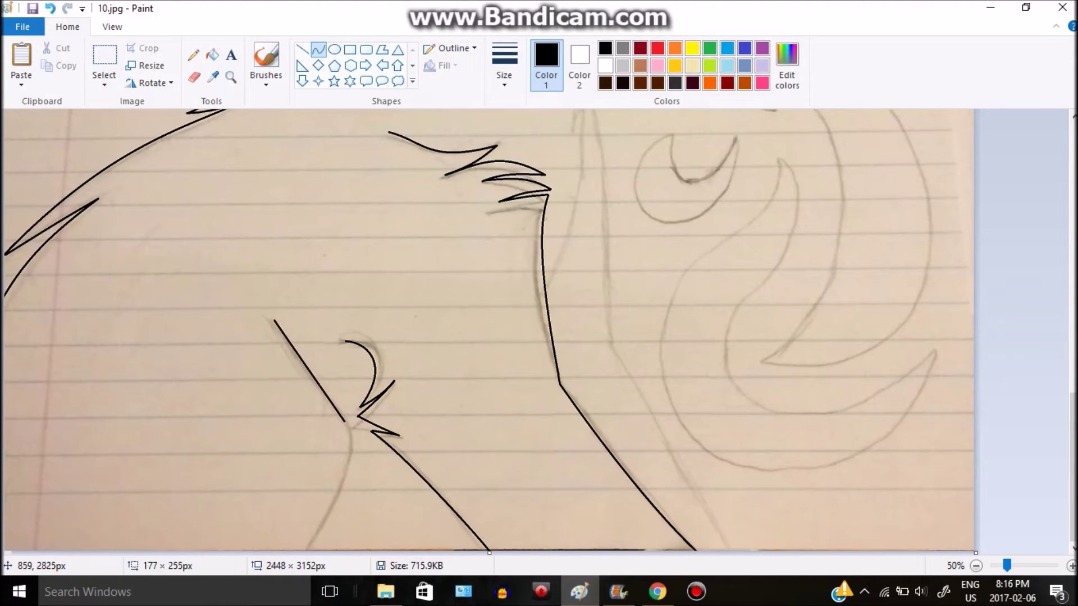
pyautogui.moveTo(322, 387); pyautogui.dragTo(308, 550)
pyautogui.moveTo(334, 483); pyautogui.dragTo(351, 471)
# Trace the zigzag fur spikes running from the throat down the chest
pyautogui.scroll(-1, 533, 253)
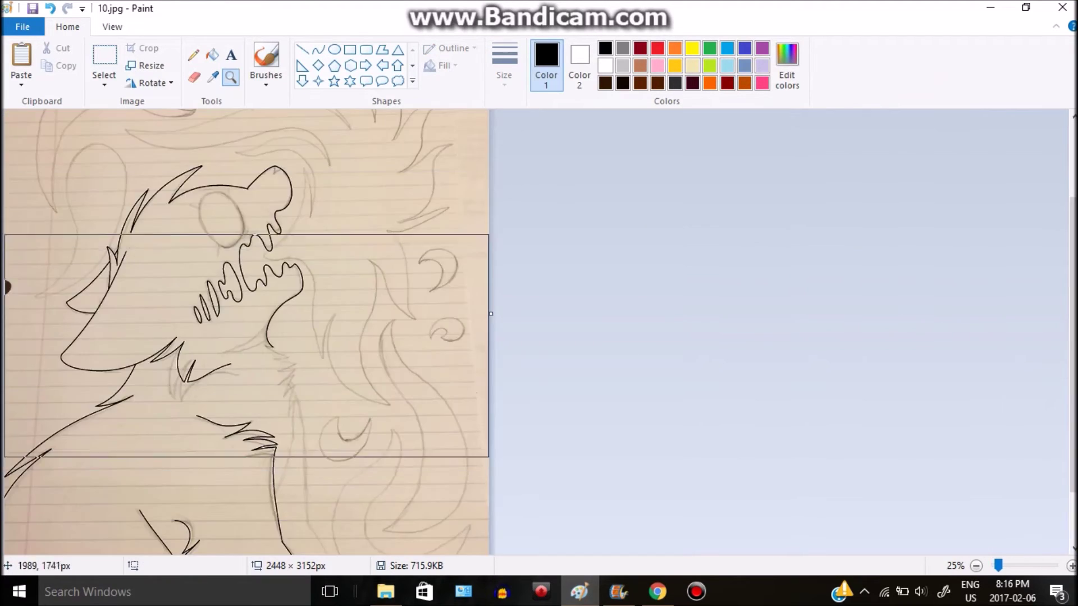
pyautogui.scroll(2, 533, 252)
pyautogui.moveTo(525, 238)
pyautogui.mouseDown()
pyautogui.moveTo(482, 230)
pyautogui.moveTo(586, 275)
pyautogui.mouseUp()
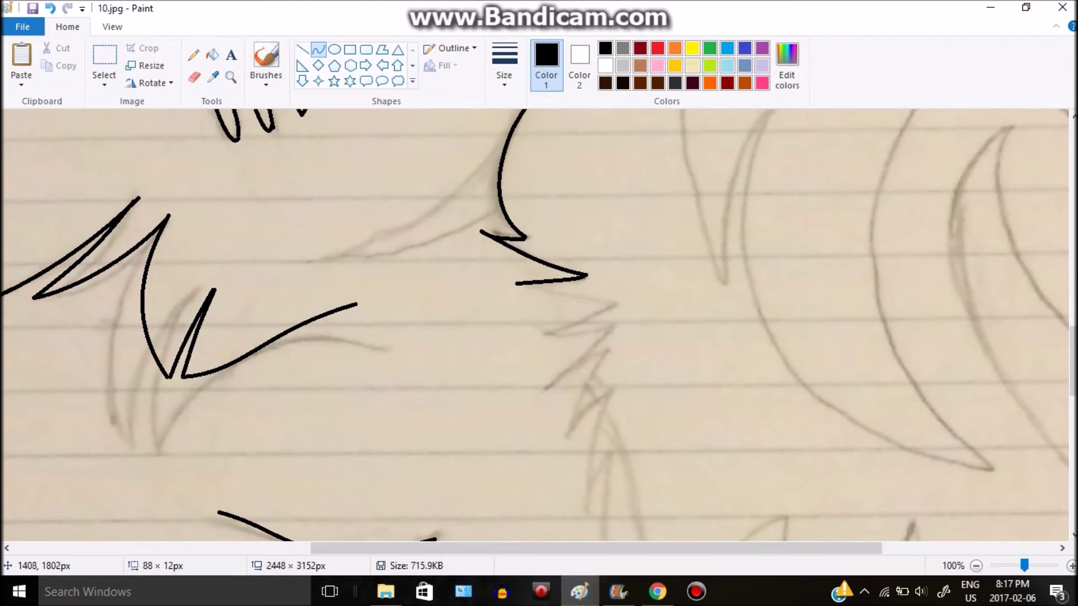
pyautogui.moveTo(599, 316); pyautogui.dragTo(545, 336)
pyautogui.moveTo(624, 305); pyautogui.dragTo(556, 384)
pyautogui.moveTo(583, 351)
pyautogui.mouseDown()
pyautogui.moveTo(620, 336)
pyautogui.moveTo(589, 500)
pyautogui.mouseUp()
pyautogui.scroll(-5, 588, 500)
pyautogui.moveTo(588, 235); pyautogui.dragTo(618, 175)
# Trace the chest contour curving from the fur spikes toward the near front leg
pyautogui.moveTo(610, 257); pyautogui.dragTo(543, 542)
pyautogui.moveTo(578, 415); pyautogui.dragTo(604, 404)
pyautogui.scroll(-4, 604, 404)
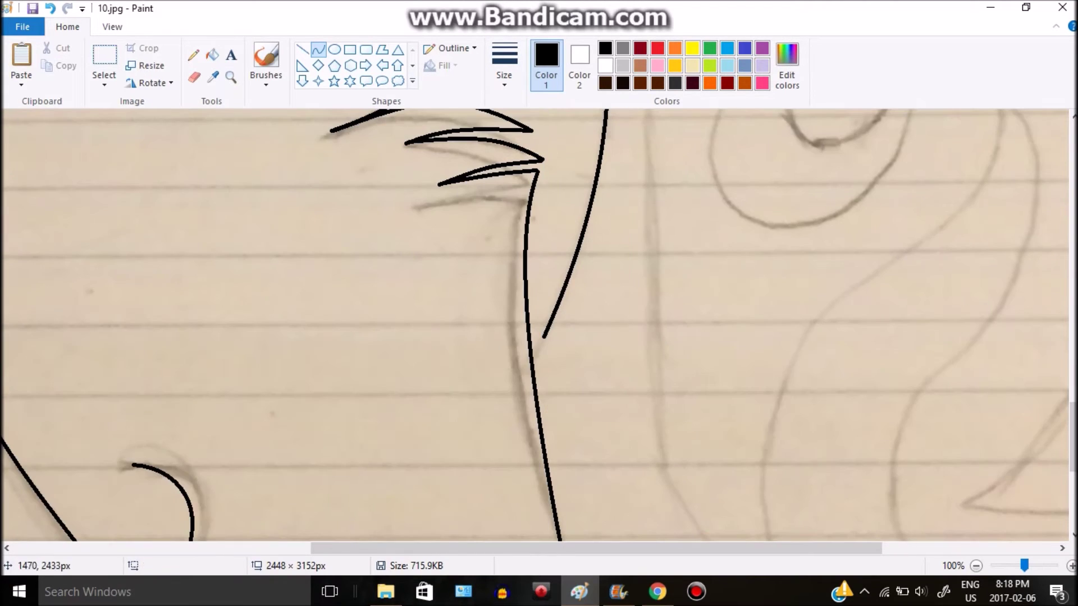
# Trace the outer edge of the far front leg from the chest fur to the canvas's lower edge
pyautogui.scroll(6, 617, 337)
pyautogui.moveTo(618, 284); pyautogui.dragTo(649, 494)
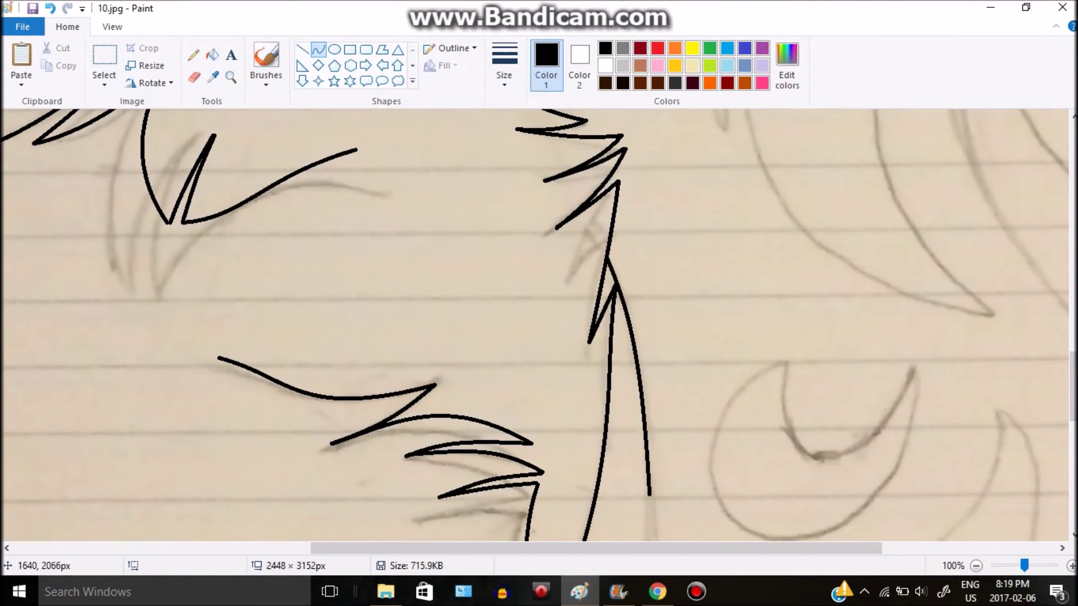
pyautogui.scroll(-6, 650, 494)
pyautogui.moveTo(650, 173); pyautogui.dragTo(662, 461)
pyautogui.scroll(-6, 662, 337)
pyautogui.moveTo(662, 125); pyautogui.dragTo(903, 537)
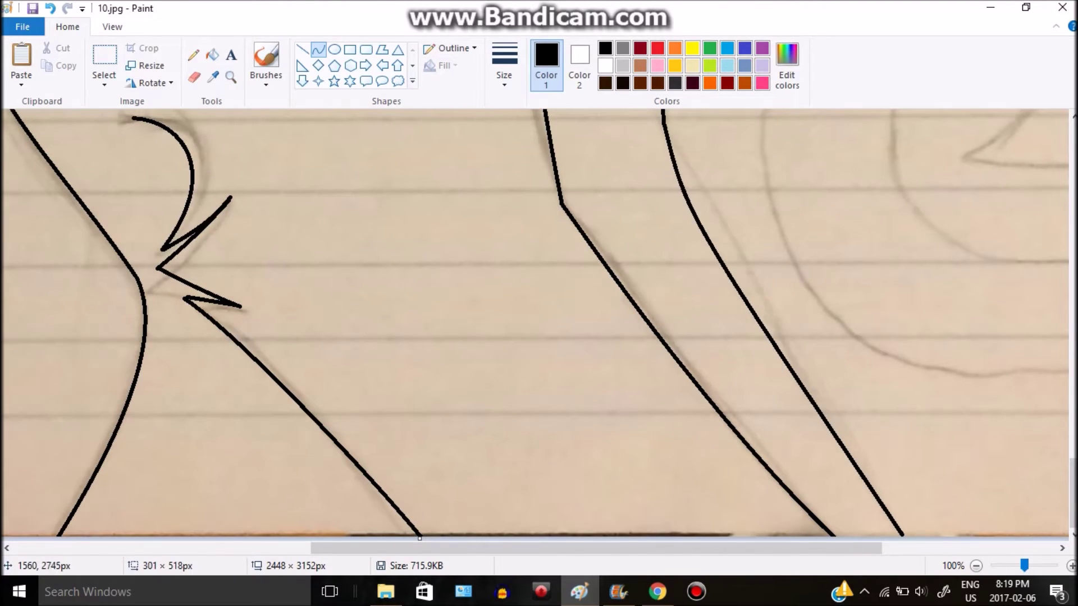
pyautogui.moveTo(674, 151); pyautogui.dragTo(724, 324)
# Trace the oval outline of the eye with bent black curves
pyautogui.scroll(20, 561, 337)
pyautogui.moveTo(301, 198); pyautogui.dragTo(410, 348)
pyautogui.moveTo(370, 253); pyautogui.dragTo(364, 249)
pyautogui.moveTo(231, 279); pyautogui.dragTo(227, 216)
pyautogui.moveTo(234, 308); pyautogui.dragTo(336, 424)
pyautogui.moveTo(253, 371); pyautogui.dragTo(236, 359)
# Thicken the lower front rim of the eye with additional black curves
pyautogui.moveTo(337, 424)
pyautogui.mouseDown()
pyautogui.moveTo(410, 348)
pyautogui.moveTo(386, 418)
pyautogui.mouseUp()
pyautogui.click(386, 419)
pyautogui.moveTo(388, 308)
pyautogui.mouseDown()
pyautogui.moveTo(326, 418)
pyautogui.moveTo(395, 348)
pyautogui.moveTo(402, 405)
pyautogui.mouseUp()
pyautogui.moveTo(402, 346)
pyautogui.mouseDown()
pyautogui.moveTo(336, 416)
pyautogui.moveTo(398, 406)
pyautogui.moveTo(409, 359)
pyautogui.mouseUp()
pyautogui.hotkey('ctrl', 'z')
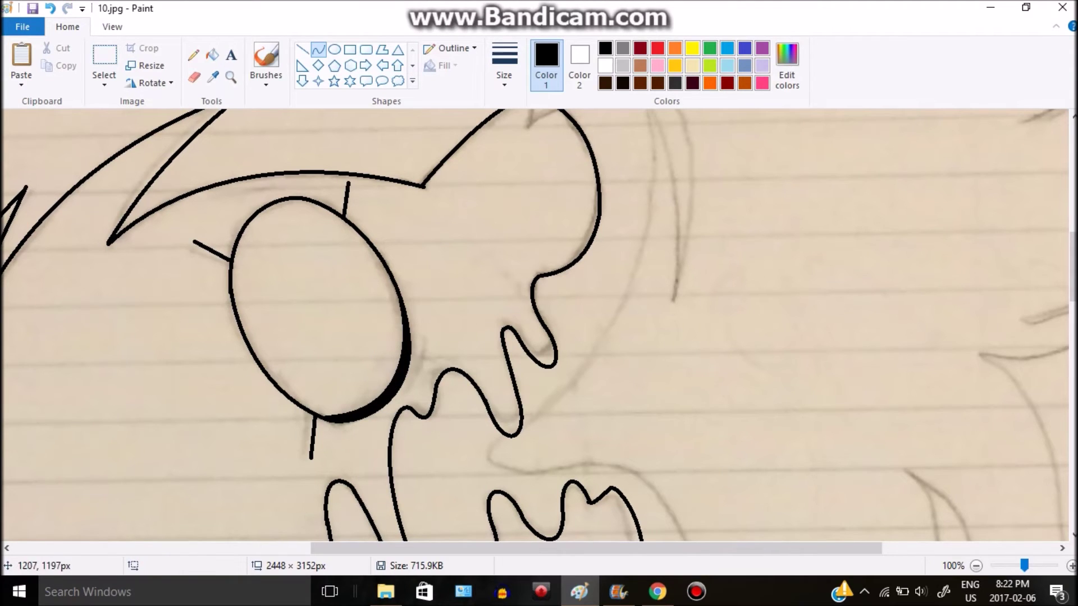
# Trace a short flame line beside the snout with a black curve
pyautogui.scroll(3, 536, 325)
pyautogui.hscroll(1, 536, 325)
pyautogui.moveTo(471, 262)
pyautogui.mouseDown()
pyautogui.moveTo(497, 275)
pyautogui.moveTo(452, 287)
pyautogui.moveTo(465, 296)
pyautogui.mouseUp()
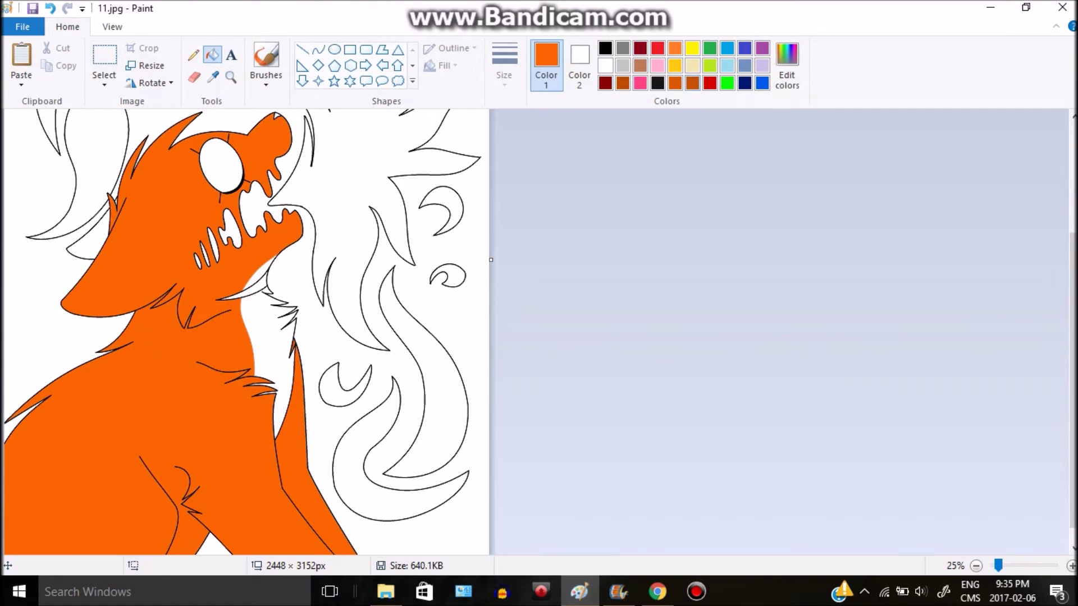
# Fill the far ear and the far front leg with dark orange
pyautogui.click(87, 236)
pyautogui.click(306, 494)
# Fill the background areas around the figure and flames with blue
pyautogui.click(761, 83)
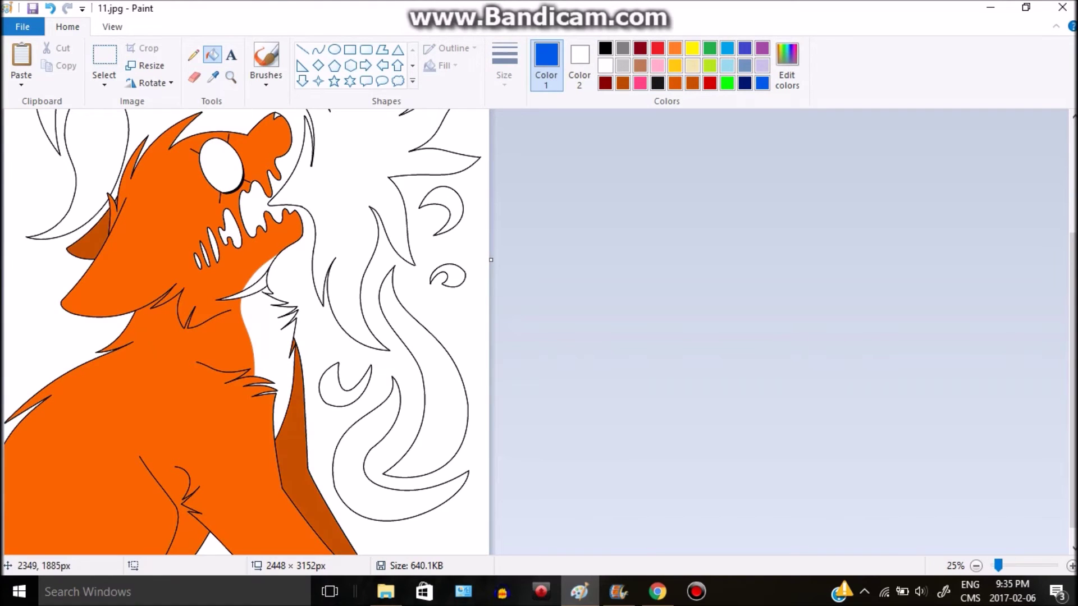
pyautogui.click(477, 337)
pyautogui.click(22, 168)
# Fill the collar with red and the background with a custom near-black
pyautogui.click(658, 48)
pyautogui.click(244, 287)
pyautogui.click(605, 48)
pyautogui.click(786, 64)
pyautogui.click(395, 400)
pyautogui.click(22, 168)
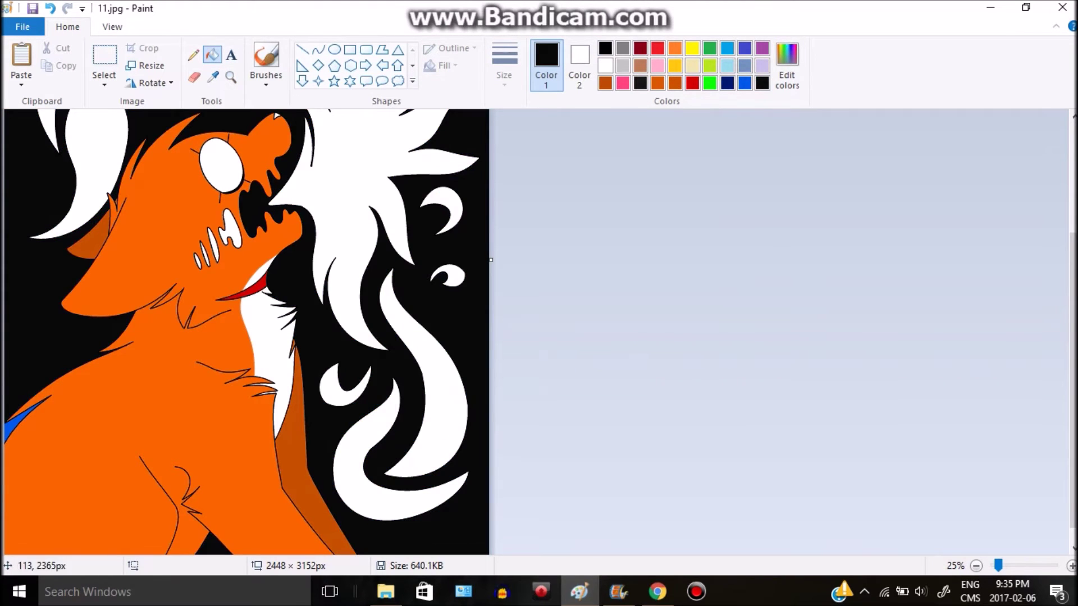
# Fill the flame strand behind the head and the main flame with bright green
pyautogui.click(709, 83)
pyautogui.click(84, 141)
pyautogui.click(393, 225)
# Fill the small nose patch at the tip of the snout with pink
pyautogui.click(605, 49)
pyautogui.click(141, 197)
pyautogui.click(658, 65)
pyautogui.click(622, 83)
pyautogui.scroll(-1, 88, 313)
pyautogui.scroll(2, 88, 313)
# Draw a dark-orange shadow curve beside the elbow fur and fill the leg area below it with the same color
pyautogui.click(606, 83)
pyautogui.click(319, 50)
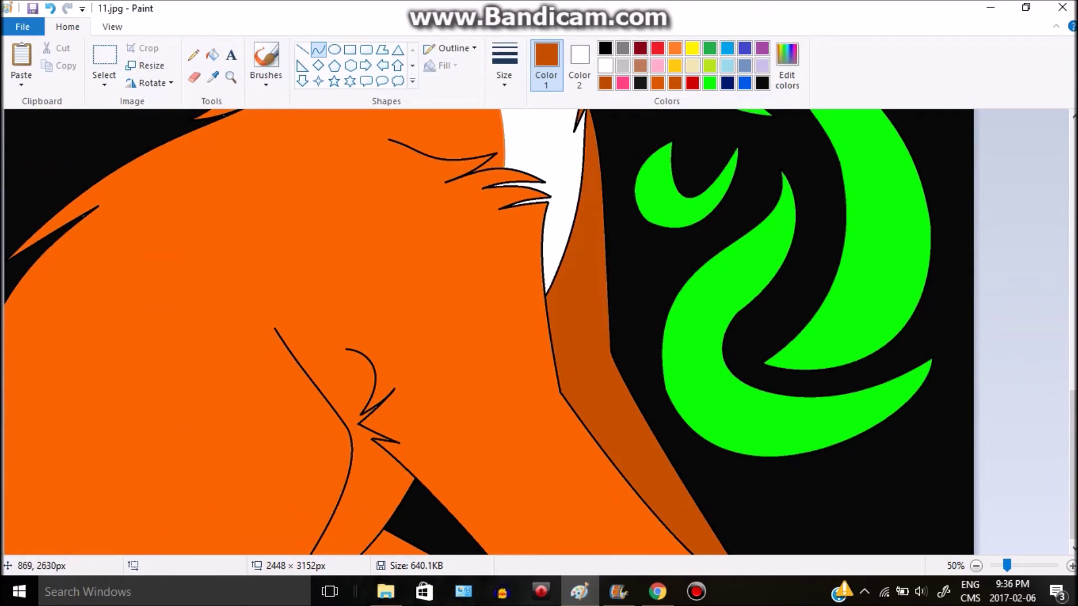
pyautogui.moveTo(373, 368); pyautogui.dragTo(334, 397)
pyautogui.click(370, 404)
pyautogui.click(230, 77)
pyautogui.click(372, 401)
pyautogui.click(212, 54)
pyautogui.click(449, 342)
# Draw a dark-orange shadow boundary from the neck across the body and fill the back area with that color
pyautogui.click(230, 77)
pyautogui.rightClick(365, 266)
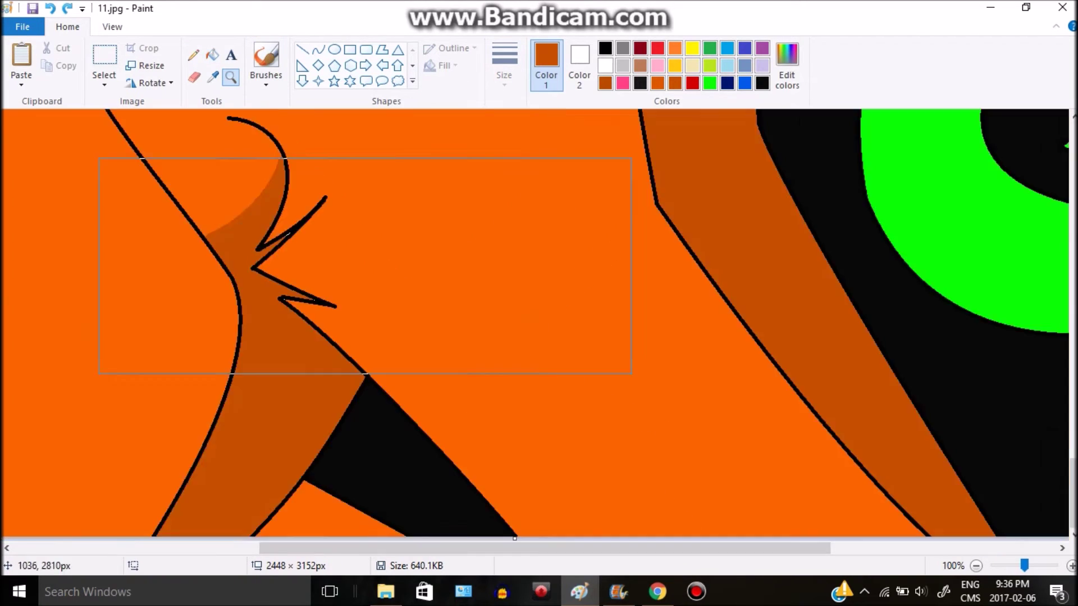
pyautogui.rightClick(364, 266)
pyautogui.click(318, 50)
pyautogui.moveTo(178, 289)
pyautogui.mouseDown()
pyautogui.moveTo(120, 379)
pyautogui.moveTo(35, 464)
pyautogui.moveTo(47, 469)
pyautogui.mouseUp()
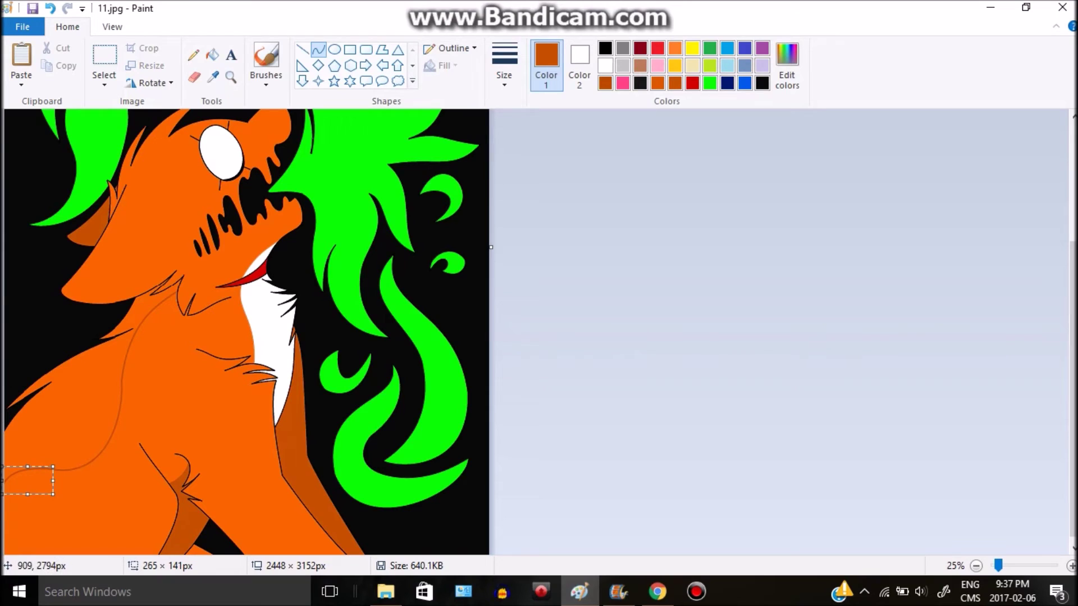
pyautogui.click(212, 54)
pyautogui.click(116, 416)
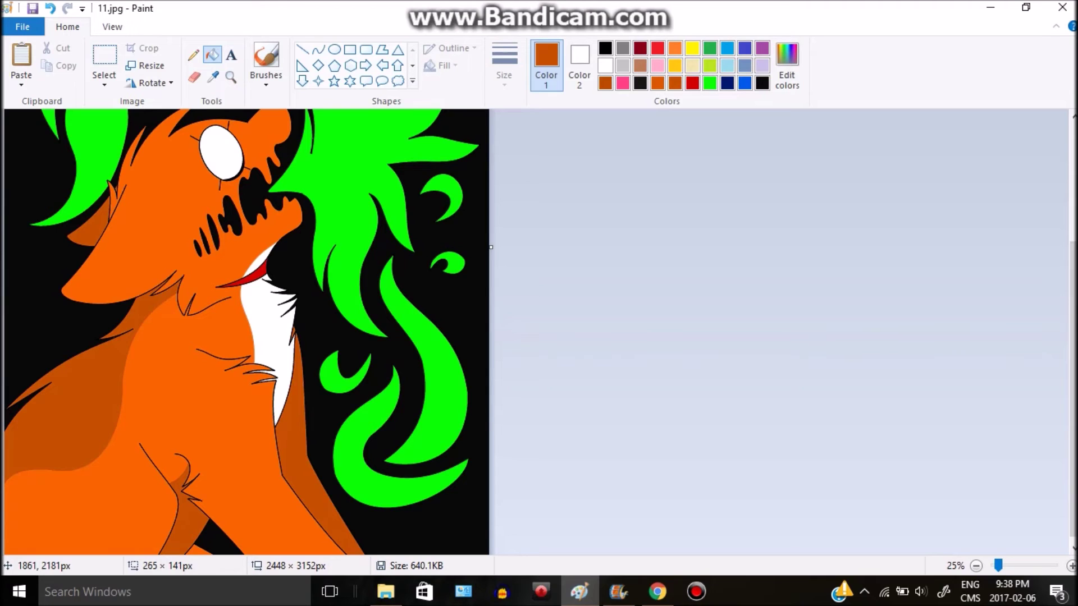
# Mix a lighter shadow orange, refill the back shading with it and recolor the shaded patch beside the elbow
pyautogui.click(786, 65)
pyautogui.click(389, 412)
pyautogui.click(84, 393)
pyautogui.click(212, 77)
pyautogui.click(140, 482)
pyautogui.click(179, 493)
# Bound the near front leg's shading with a shoulder curve and a short black outline repair, and fill the leg in the shadow orange
pyautogui.click(317, 50)
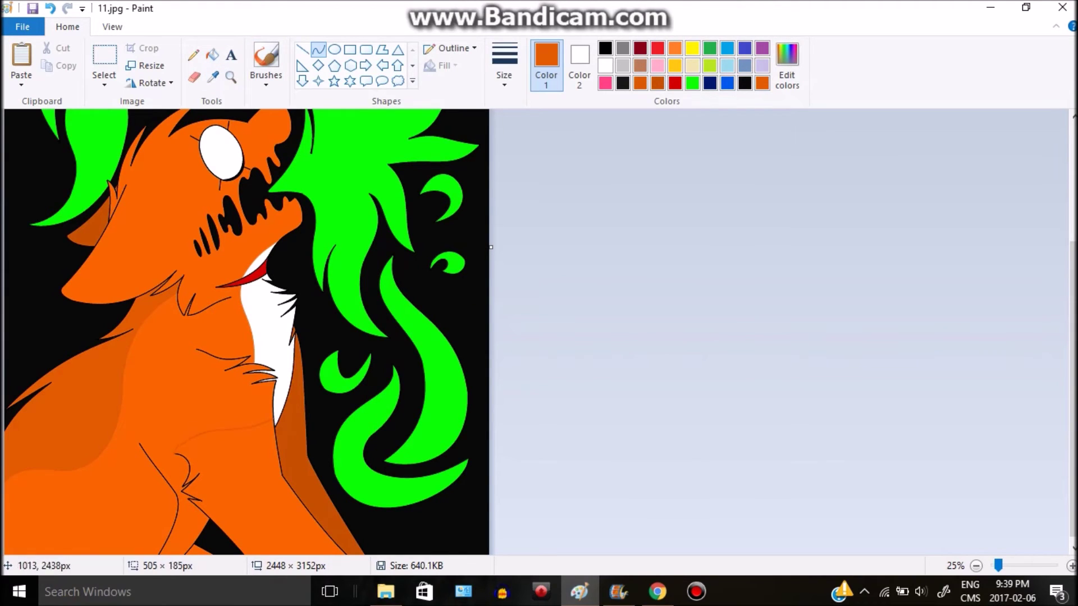
pyautogui.scroll(2, 241, 471)
pyautogui.click(606, 48)
pyautogui.click(504, 65)
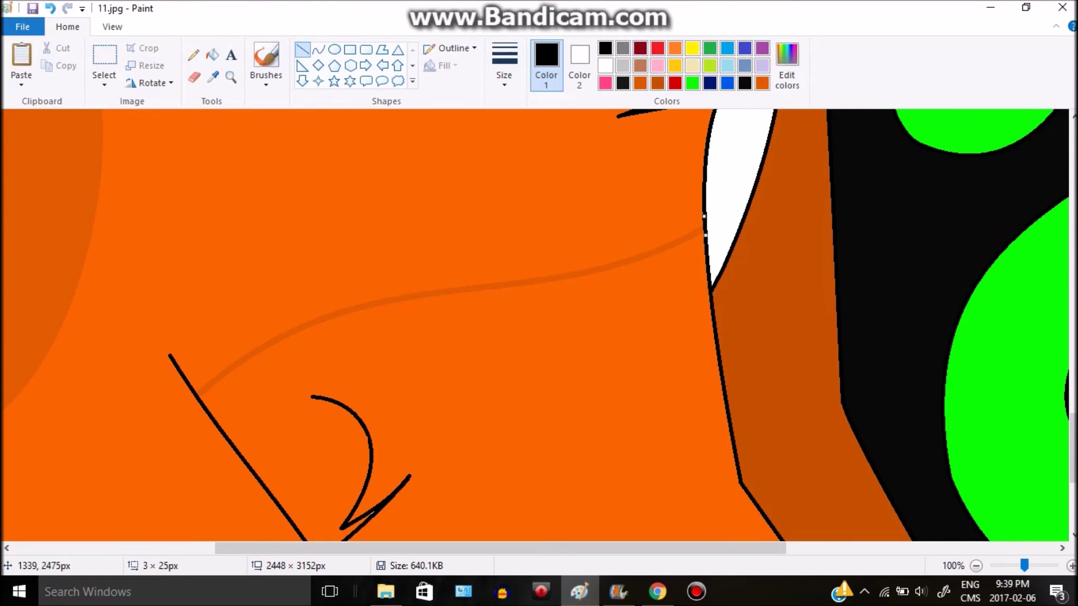
pyautogui.click(212, 55)
pyautogui.click(212, 77)
pyautogui.click(393, 225)
pyautogui.scroll(-3, 393, 280)
pyautogui.scroll(1, 393, 281)
# Mix subtler custom oranges, including red 242, green 97, blue 0, and refill the back and near front leg shading
pyautogui.click(787, 65)
pyautogui.click(614, 400)
pyautogui.click(392, 399)
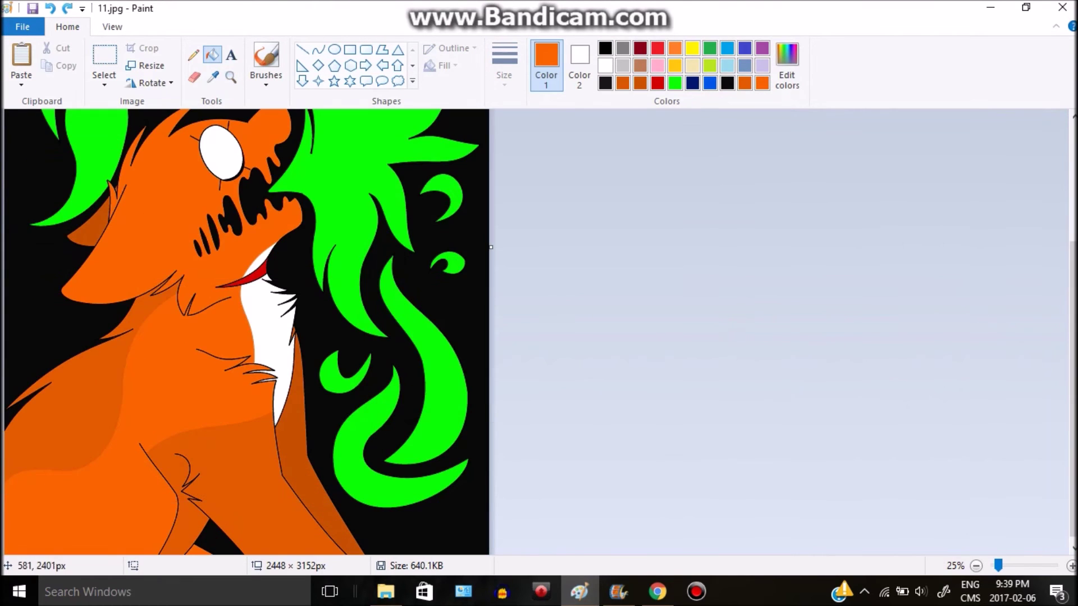
pyautogui.click(140, 365)
pyautogui.click(786, 65)
pyautogui.click(612, 399)
pyautogui.click(393, 400)
pyautogui.click(202, 432)
# Add another custom orange to the palette as the active drawing color
pyautogui.click(787, 64)
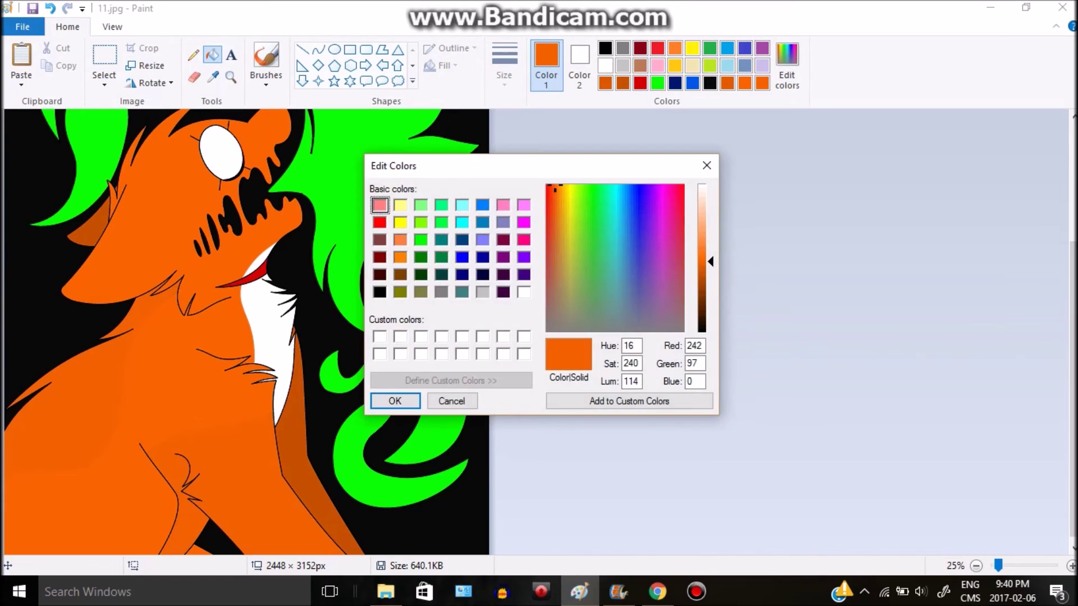
pyautogui.click(612, 399)
pyautogui.click(393, 401)
pyautogui.click(317, 49)
pyautogui.click(302, 50)
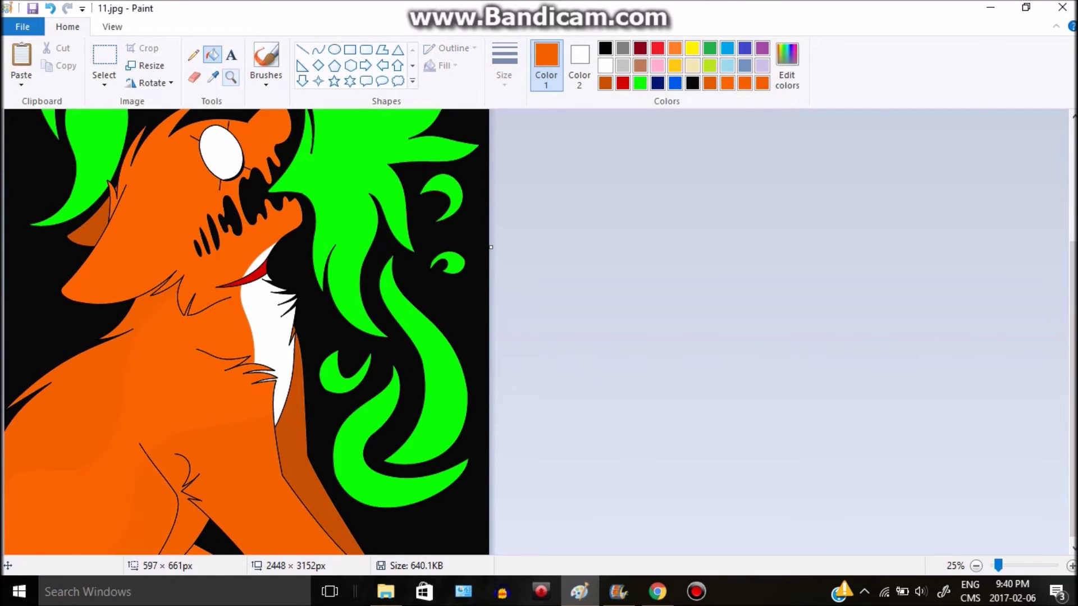
pyautogui.scroll(3, 393, 337)
pyautogui.click(605, 48)
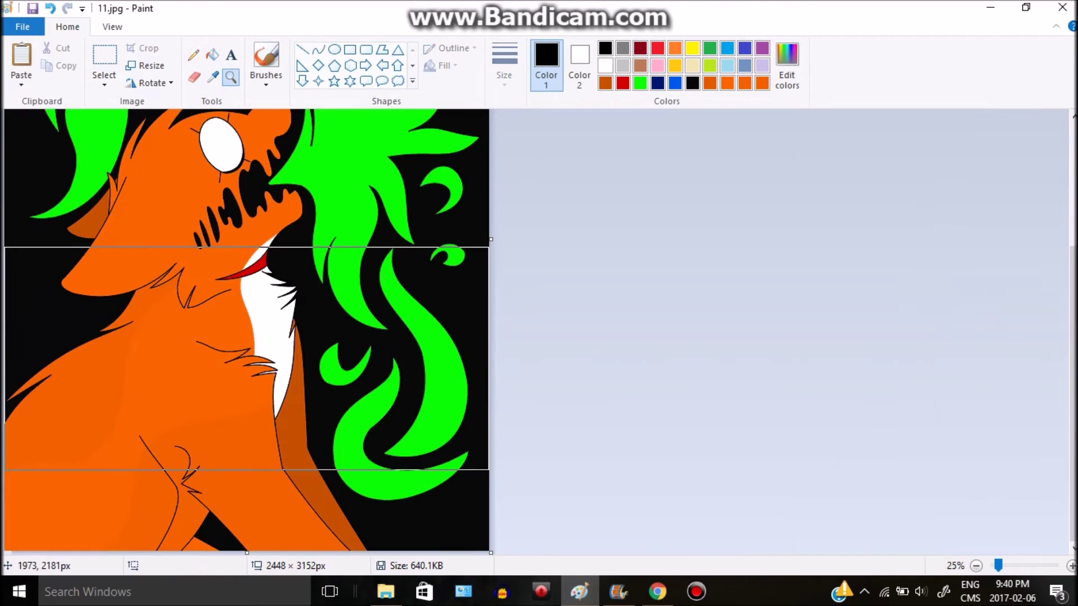
pyautogui.scroll(-1, 393, 281)
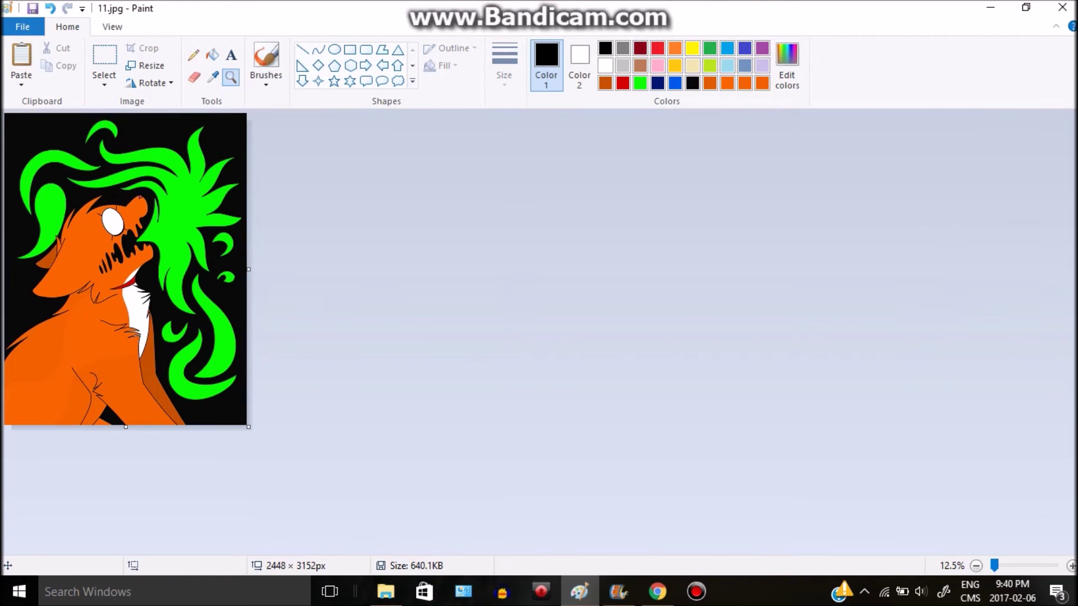
pyautogui.click(230, 77)
pyautogui.click(196, 203)
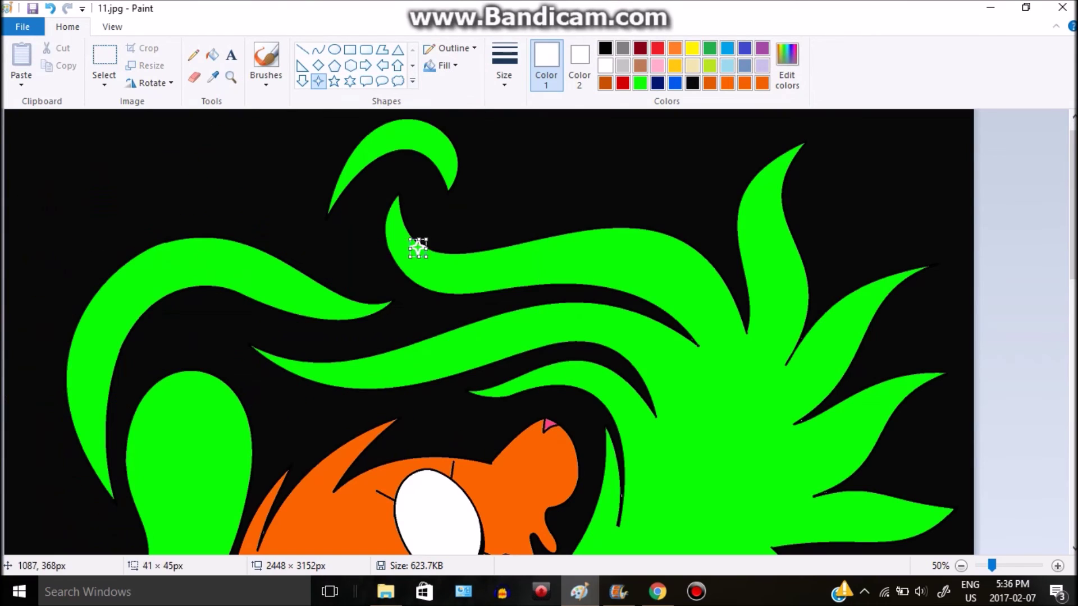
# Try out white four-point stars on the black background, one about 121 by 149 px
pyautogui.rightClick(108, 151)
pyautogui.click(109, 151)
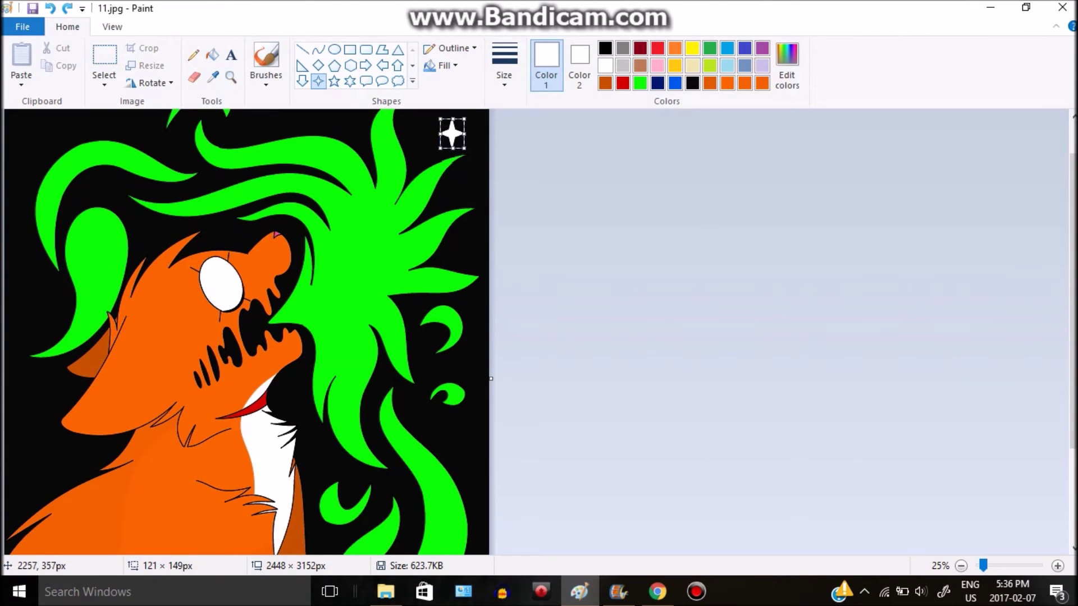
pyautogui.scroll(-3, 247, 332)
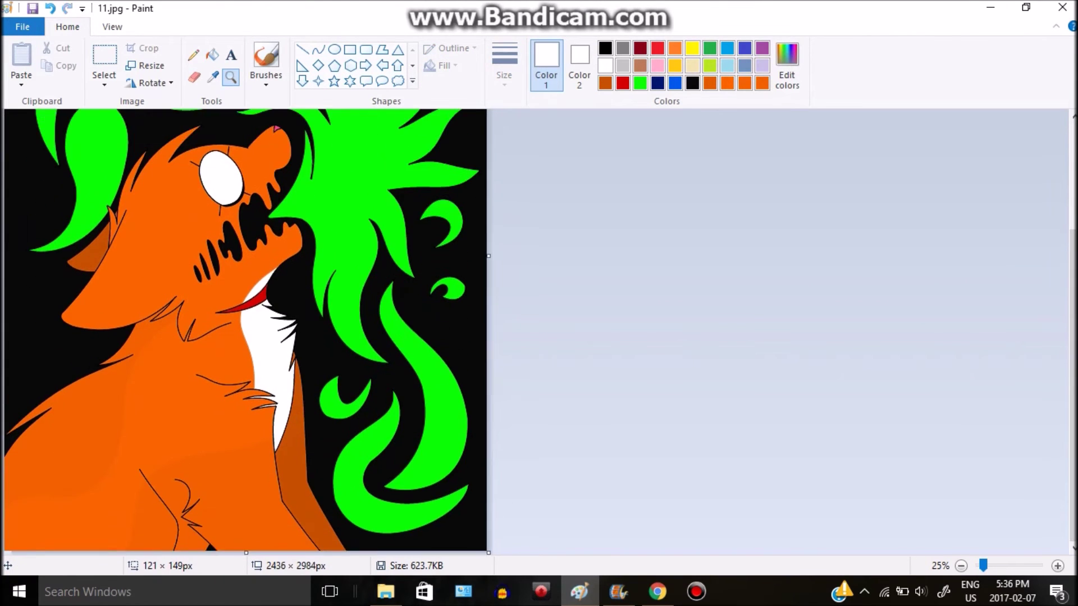
pyautogui.click(318, 81)
pyautogui.scroll(3, 247, 332)
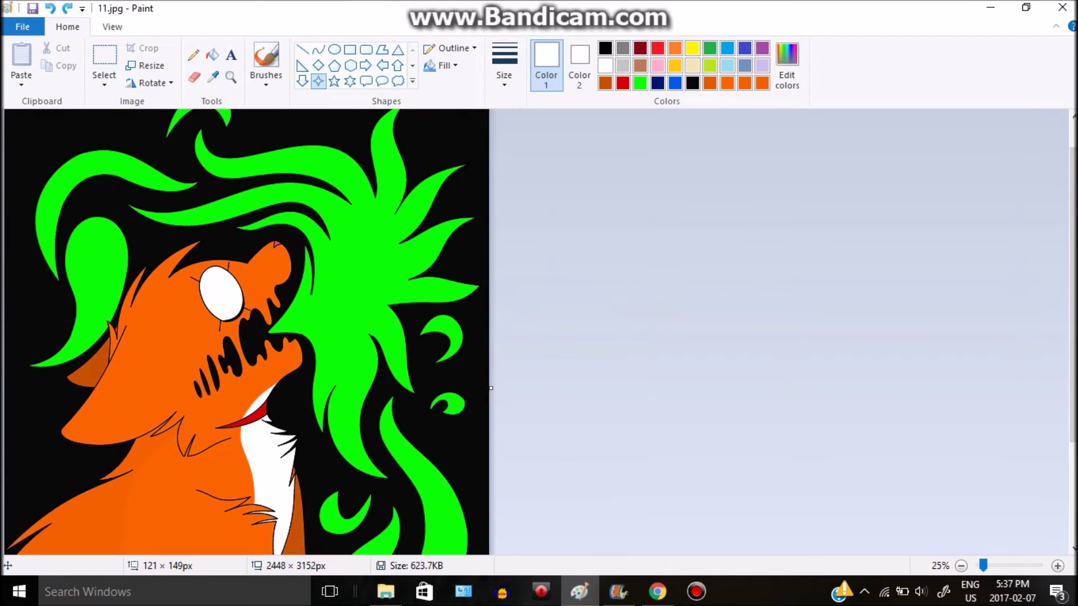
pyautogui.scroll(-3, 247, 331)
pyautogui.click(230, 77)
pyautogui.hotkey('ctrl', 'pagedown')
pyautogui.hotkey('ctrl', 'pageup')
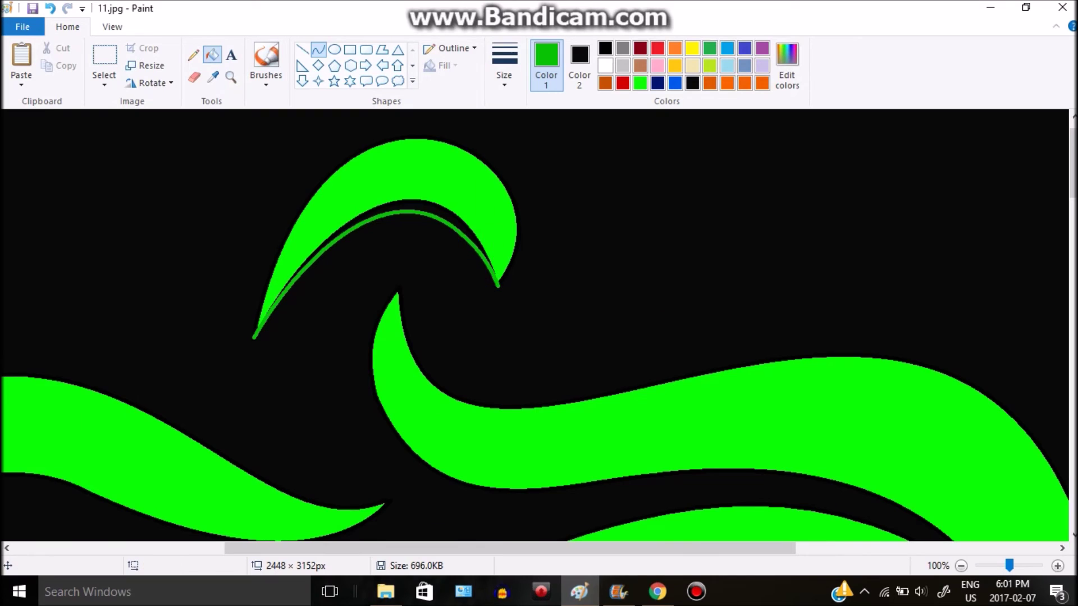
# Undo the curve under the topmost flame curl and draw a darker green curve along the curl's outer edge
pyautogui.hotkey('ctrl', 'z')
pyautogui.moveTo(243, 334)
pyautogui.mouseDown()
pyautogui.moveTo(312, 167)
pyautogui.moveTo(392, 130)
pyautogui.mouseUp()
pyautogui.moveTo(318, 233)
pyautogui.mouseDown()
pyautogui.moveTo(276, 156)
pyautogui.moveTo(325, 229)
pyautogui.mouseUp()
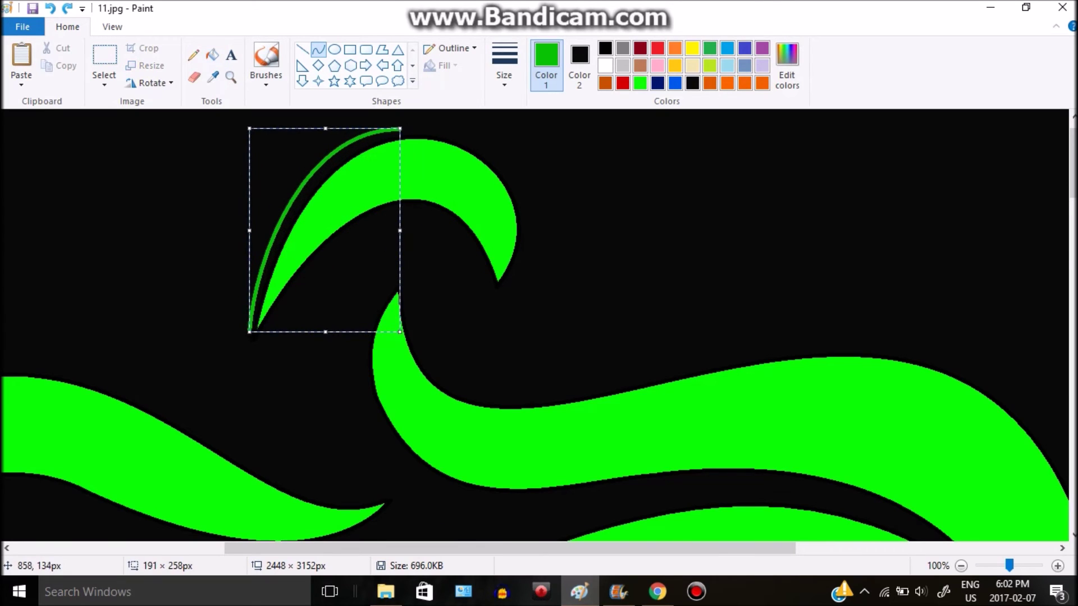
pyautogui.moveTo(418, 126); pyautogui.dragTo(509, 292)
pyautogui.moveTo(463, 208); pyautogui.dragTo(532, 107)
pyautogui.moveTo(527, 186); pyautogui.dragTo(557, 177)
pyautogui.hotkey('ctrl', 'z')
# Outline the topmost flame curl's rounded end and inner edge with darker green curves, and fill the enclosed border with the same green
pyautogui.moveTo(416, 127); pyautogui.dragTo(491, 291)
pyautogui.moveTo(522, 185); pyautogui.dragTo(476, 191)
pyautogui.moveTo(505, 263); pyautogui.dragTo(316, 262)
pyautogui.moveTo(405, 241); pyautogui.dragTo(433, 216)
pyautogui.moveTo(317, 262); pyautogui.dragTo(249, 362)
pyautogui.moveTo(284, 314); pyautogui.dragTo(280, 306)
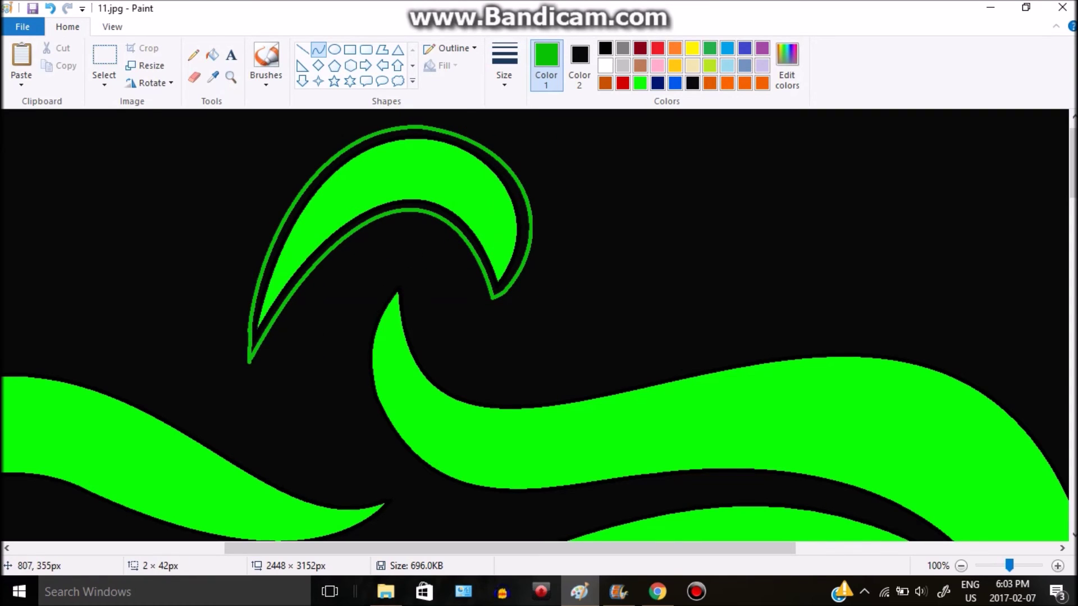
pyautogui.moveTo(252, 345); pyautogui.dragTo(247, 351)
pyautogui.click(212, 55)
pyautogui.click(393, 136)
# Trace the upper edge of the long flame below the curl with darker green curves, from its base to its upturned tip
pyautogui.click(230, 77)
pyautogui.scroll(-1, 534, 501)
pyautogui.scroll(2, 402, 185)
pyautogui.scroll(-4, 273, 231)
pyautogui.scroll(1, 273, 231)
pyautogui.scroll(2, 273, 232)
pyautogui.click(318, 49)
pyautogui.moveTo(907, 458); pyautogui.dragTo(412, 273)
pyautogui.moveTo(660, 359); pyautogui.dragTo(663, 182)
pyautogui.hotkey('ctrl', 'z')
pyautogui.moveTo(902, 457); pyautogui.dragTo(565, 236)
pyautogui.moveTo(734, 346); pyautogui.dragTo(814, 242)
pyautogui.moveTo(563, 238)
pyautogui.mouseDown()
pyautogui.moveTo(411, 246)
pyautogui.moveTo(323, 284)
pyautogui.moveTo(216, 160)
pyautogui.mouseUp()
pyautogui.moveTo(263, 235); pyautogui.dragTo(215, 276)
# Continue the darker green outline around the long flame's tip and lower edge, and fill the border with that green
pyautogui.moveTo(216, 161); pyautogui.dragTo(179, 300)
pyautogui.moveTo(166, 235); pyautogui.dragTo(157, 245)
pyautogui.click(157, 244)
pyautogui.moveTo(177, 301); pyautogui.dragTo(326, 396)
pyautogui.moveTo(208, 381); pyautogui.dragTo(200, 393)
pyautogui.moveTo(326, 395); pyautogui.dragTo(808, 486)
pyautogui.click(212, 54)
pyautogui.click(634, 240)
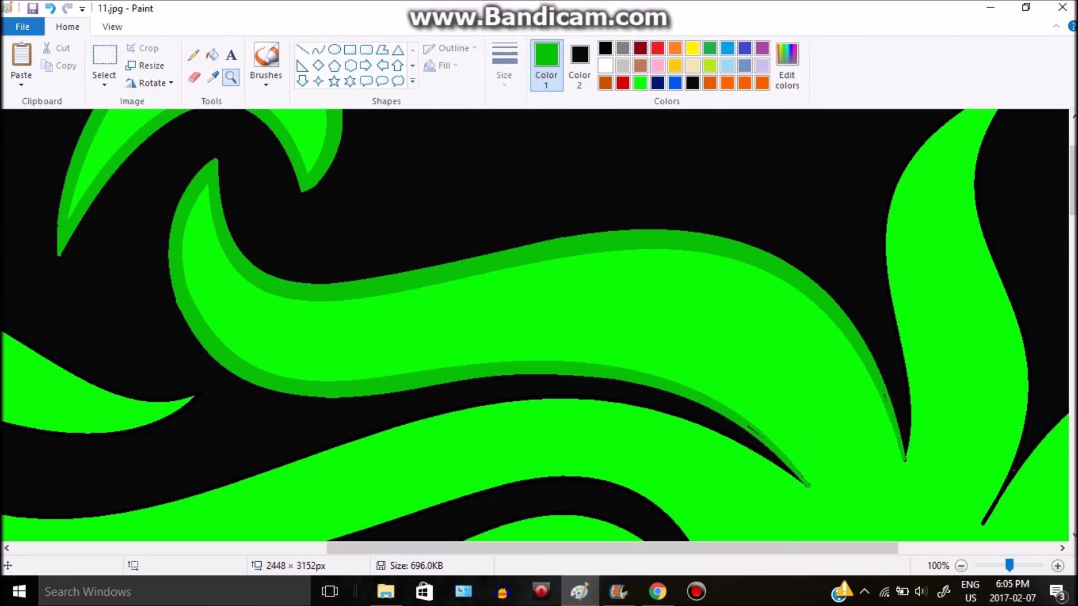
# Outline both edges of the upright flame beside the long one with darker green curves and fill its border
pyautogui.click(961, 566)
pyautogui.click(392, 247)
pyautogui.click(318, 49)
pyautogui.moveTo(797, 155); pyautogui.dragTo(746, 354)
pyautogui.moveTo(752, 263); pyautogui.dragTo(729, 225)
pyautogui.click(193, 77)
pyautogui.click(317, 49)
pyautogui.moveTo(764, 174)
pyautogui.mouseDown()
pyautogui.moveTo(818, 155)
pyautogui.moveTo(789, 239)
pyautogui.mouseUp()
pyautogui.moveTo(802, 196)
pyautogui.mouseDown()
pyautogui.moveTo(814, 236)
pyautogui.moveTo(793, 388)
pyautogui.mouseUp()
pyautogui.moveTo(797, 311); pyautogui.dragTo(841, 312)
pyautogui.click(212, 54)
# Draw darker green curves along the outer edge of the large arched flame behind the head, down to its lower point
pyautogui.scroll(-2, 288, 131)
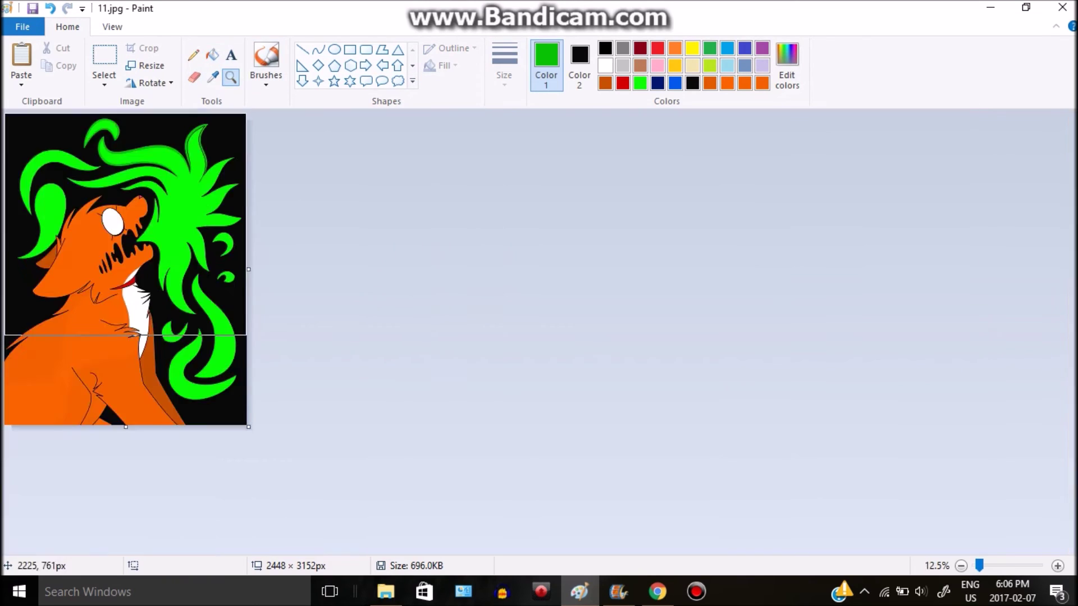
pyautogui.scroll(1, 288, 131)
pyautogui.click(318, 49)
pyautogui.scroll(1, 393, 297)
pyautogui.moveTo(392, 294); pyautogui.dragTo(227, 224)
pyautogui.moveTo(314, 270)
pyautogui.mouseDown()
pyautogui.moveTo(73, 319)
pyautogui.moveTo(95, 263)
pyautogui.mouseUp()
pyautogui.moveTo(72, 323); pyautogui.dragTo(110, 503)
pyautogui.moveTo(84, 410); pyautogui.dragTo(53, 404)
# Close the arched flame's outline with darker green curves along its inner edge back to the pointed tip
pyautogui.moveTo(109, 501)
pyautogui.mouseDown()
pyautogui.moveTo(122, 507)
pyautogui.moveTo(145, 319)
pyautogui.mouseUp()
pyautogui.moveTo(133, 413); pyautogui.dragTo(111, 405)
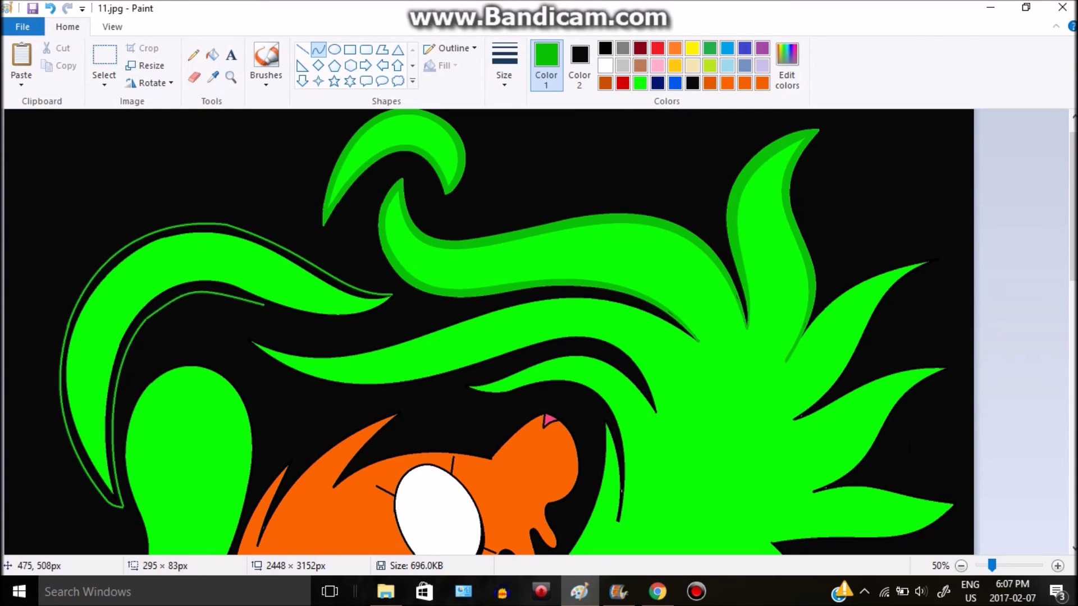
pyautogui.moveTo(144, 320); pyautogui.dragTo(394, 295)
pyautogui.moveTo(377, 342); pyautogui.dragTo(315, 321)
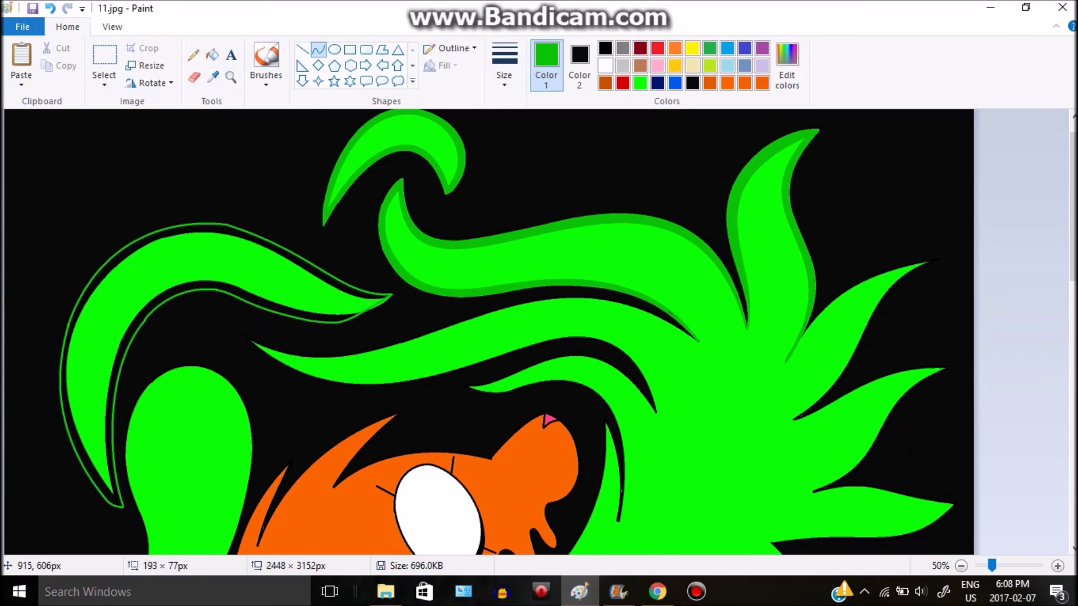
# Outline the two flames just above the head with darker green curves and fill their borders in the same green
pyautogui.scroll(-2, 534, 229)
pyautogui.scroll(2, 609, 247)
pyautogui.moveTo(613, 256); pyautogui.dragTo(618, 267)
pyautogui.moveTo(542, 269); pyautogui.dragTo(550, 281)
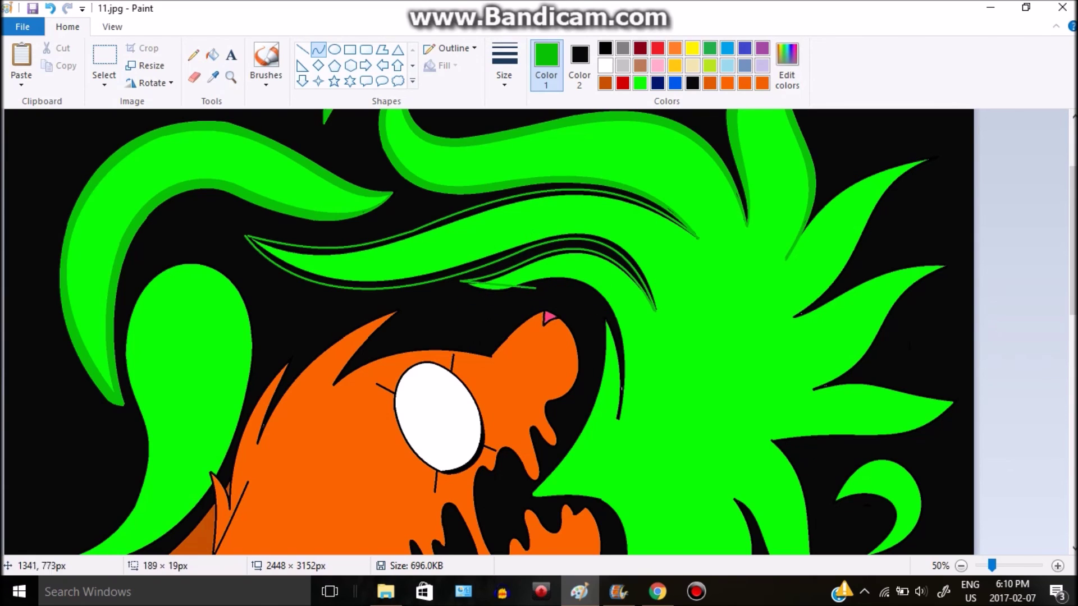
pyautogui.click(212, 54)
pyautogui.click(509, 278)
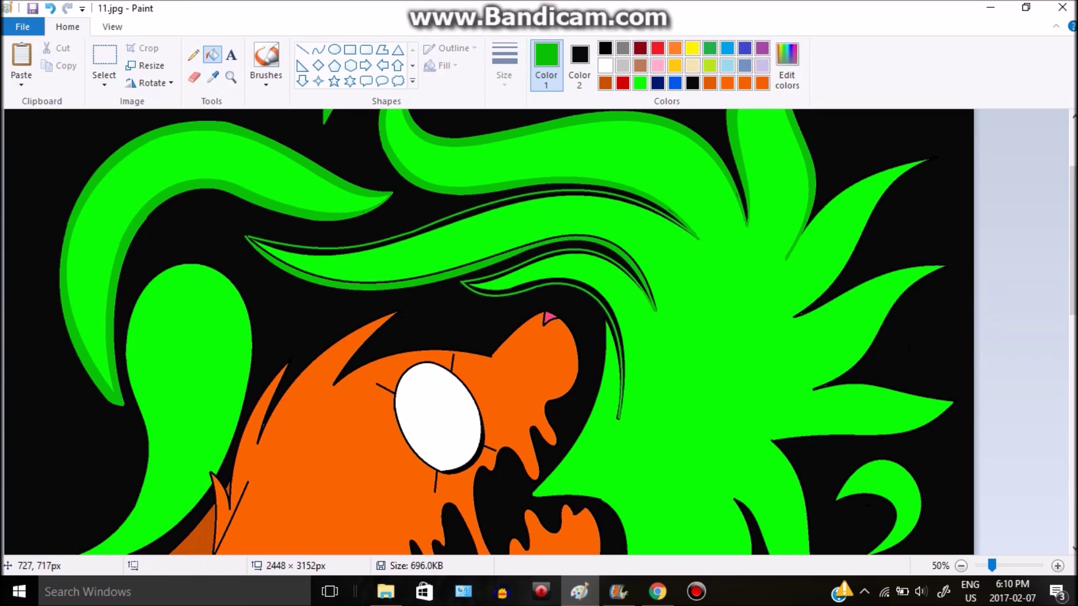